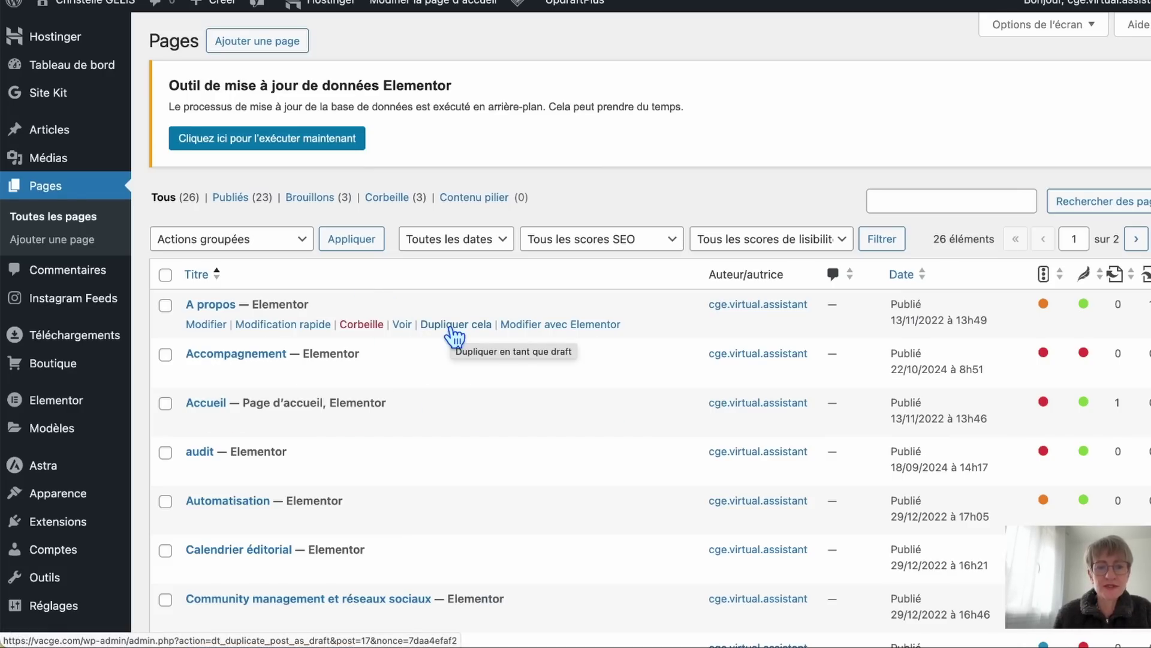
- Test the Vidéos menu link on the live site, and return to the WordPress list of pages
left_click(454, 325)
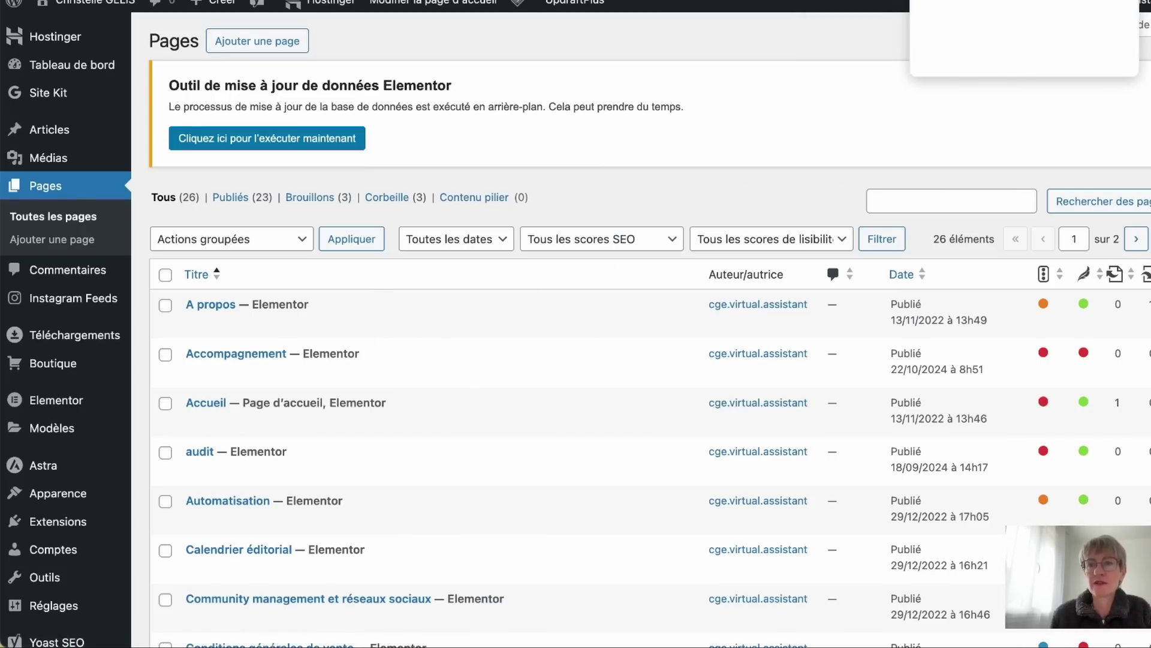
left_click(971, 1)
left_click(600, 1)
key("Escape")
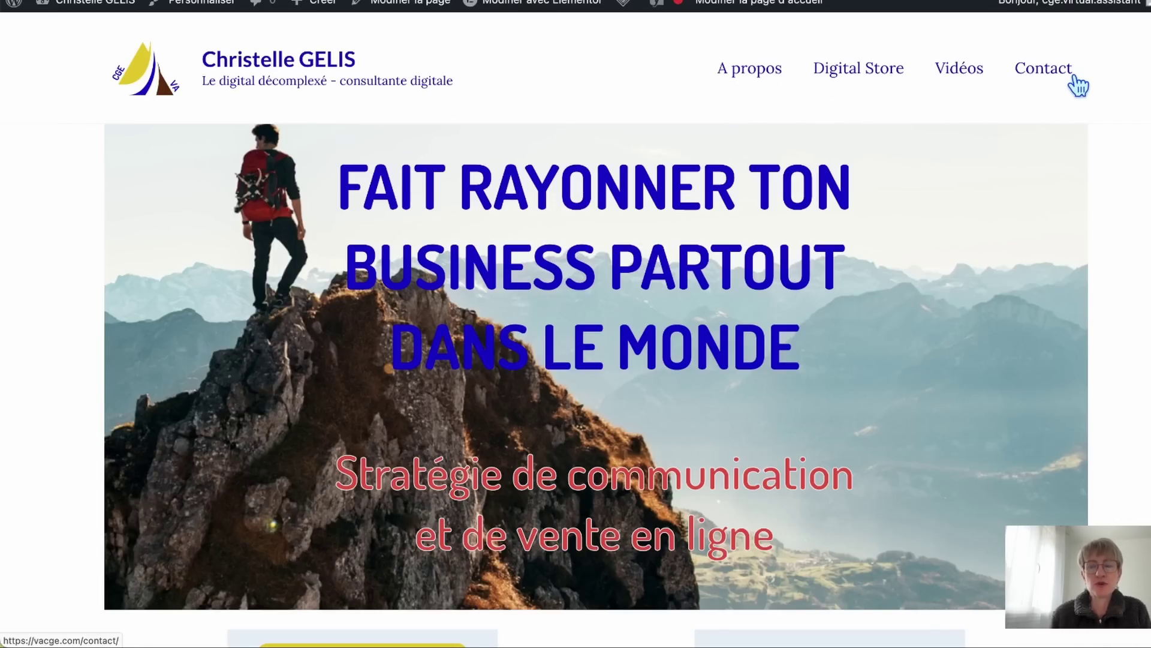
left_click(953, 72)
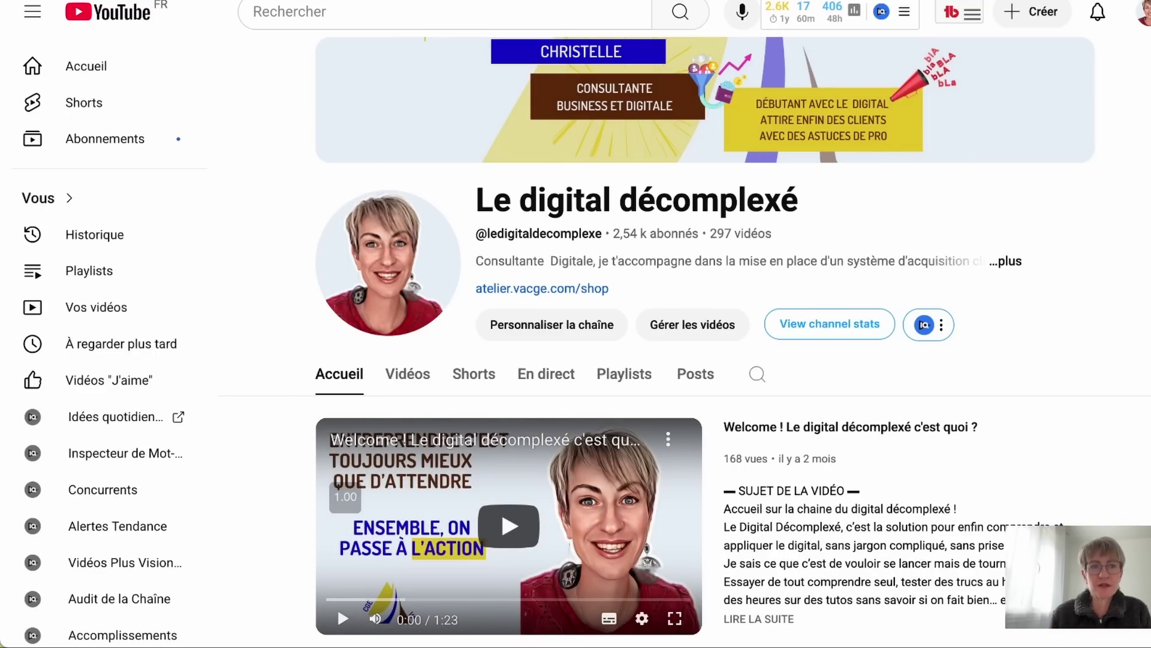
left_click(440, 1)
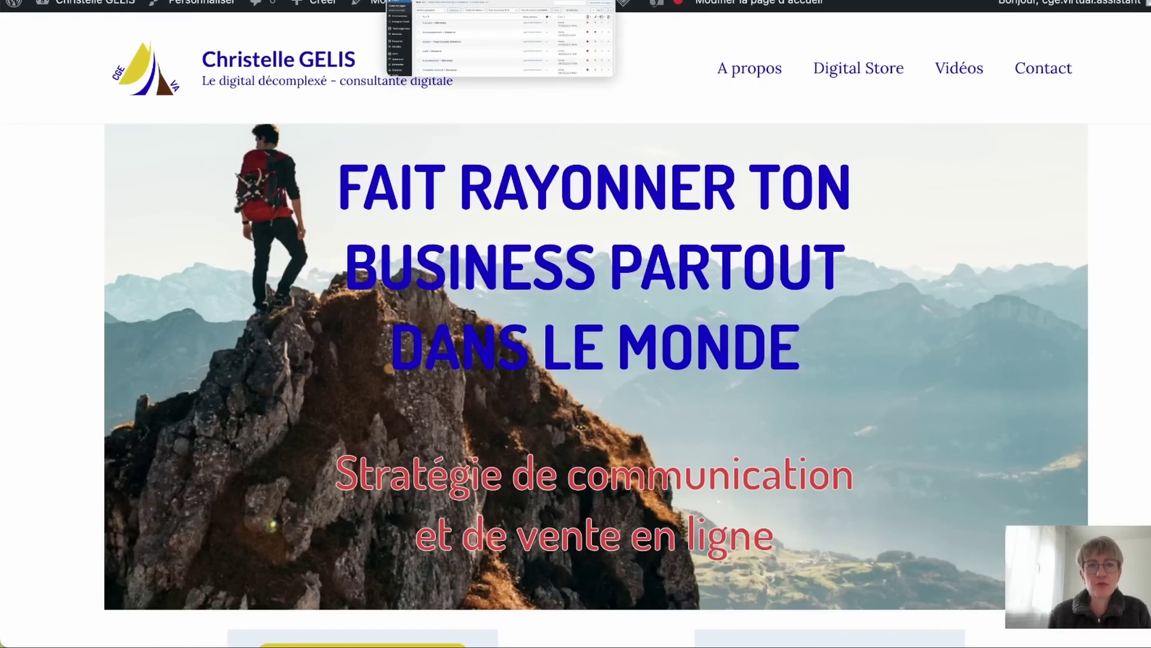
left_click(479, 1)
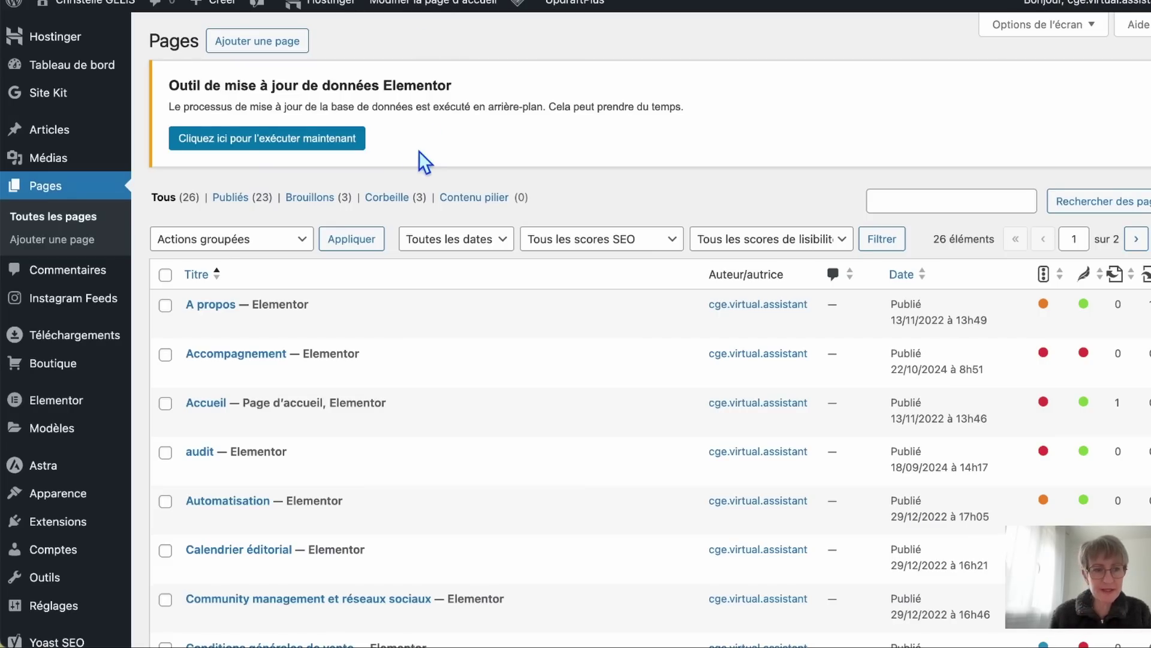
- Search the plugins available to add for "redirection"
mouse_move(75, 522)
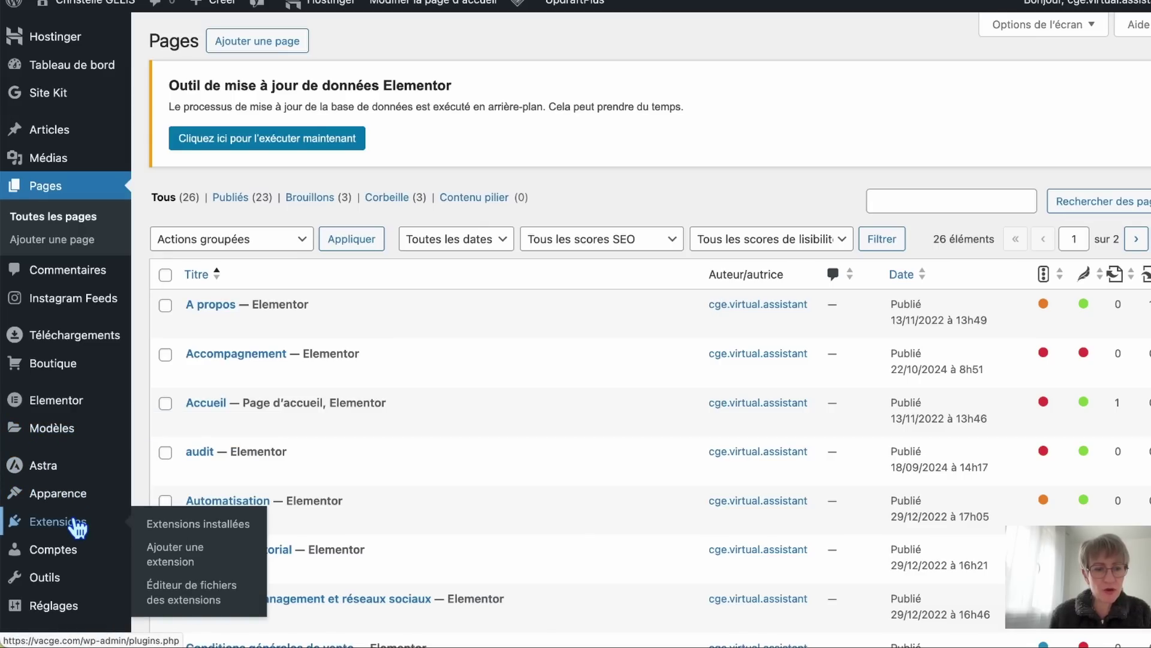
left_click(179, 561)
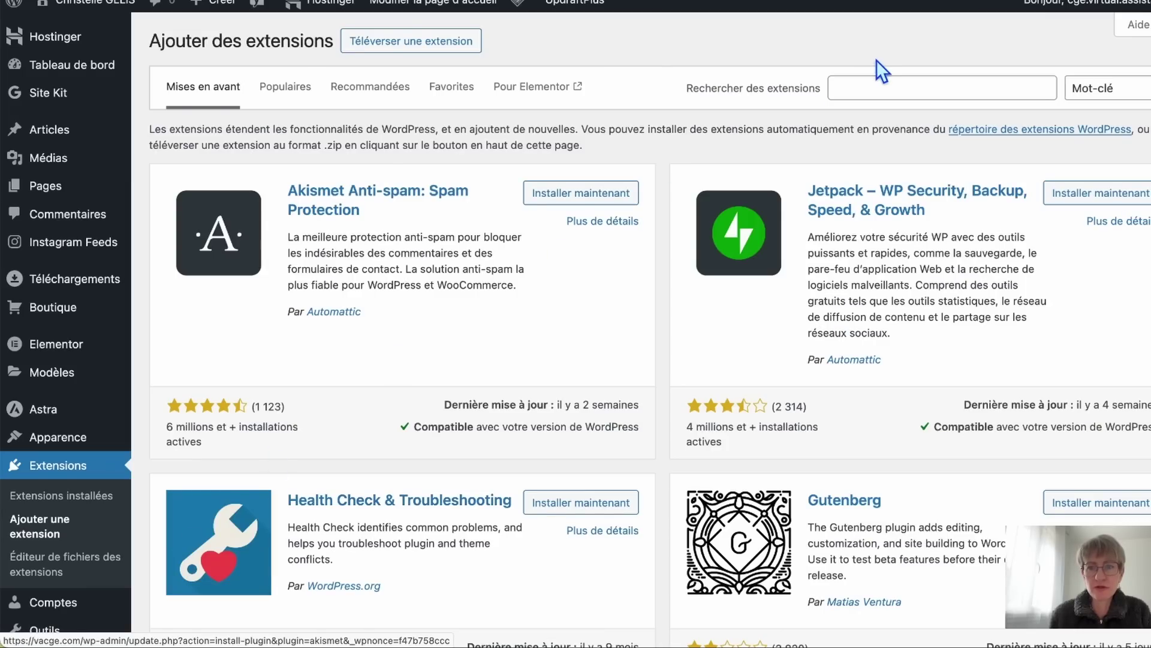
left_click(875, 87)
type("redirection")
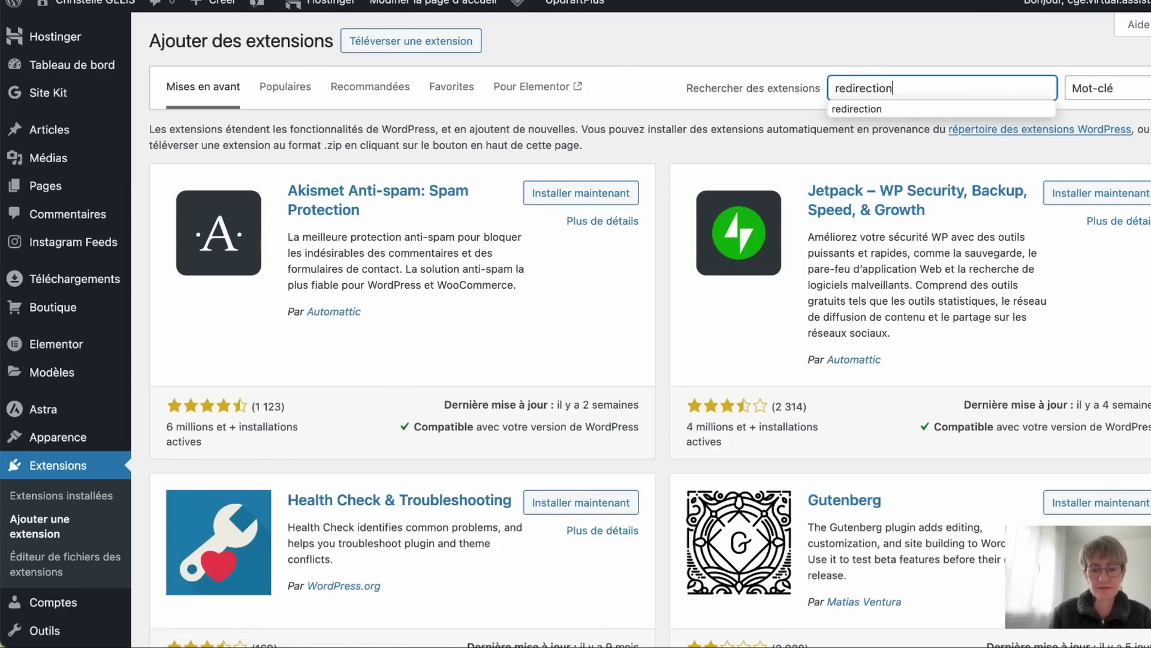
key("Return")
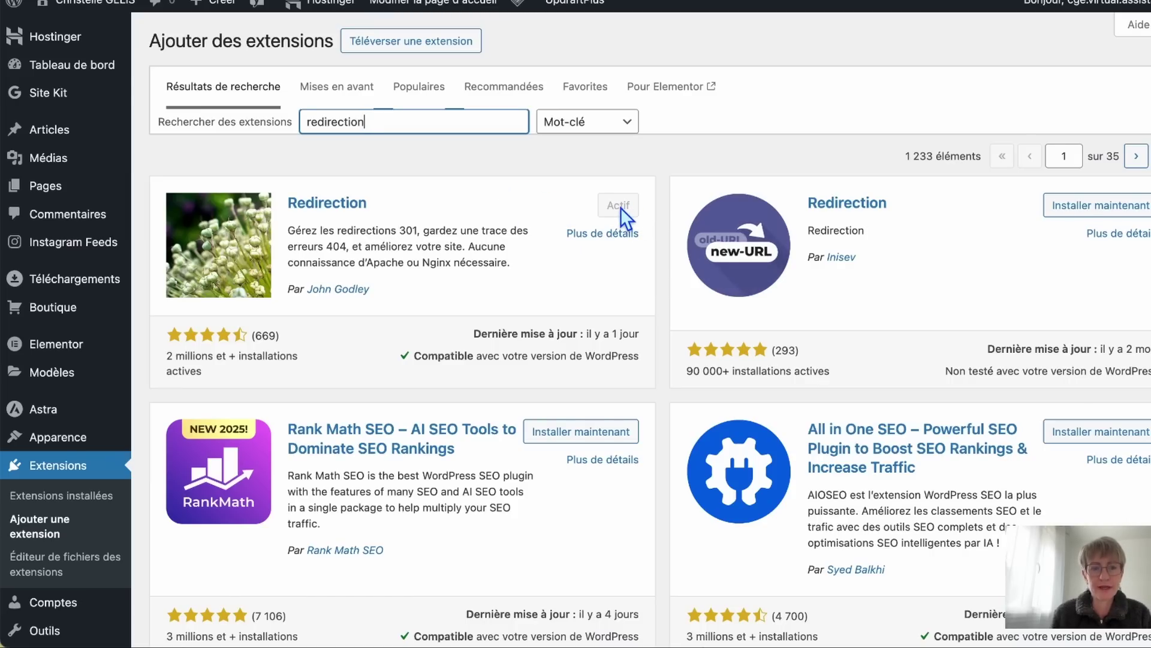
- Open the Redirection tool and go to its form for adding a new redirection
scroll(120, 371, "down", 4)
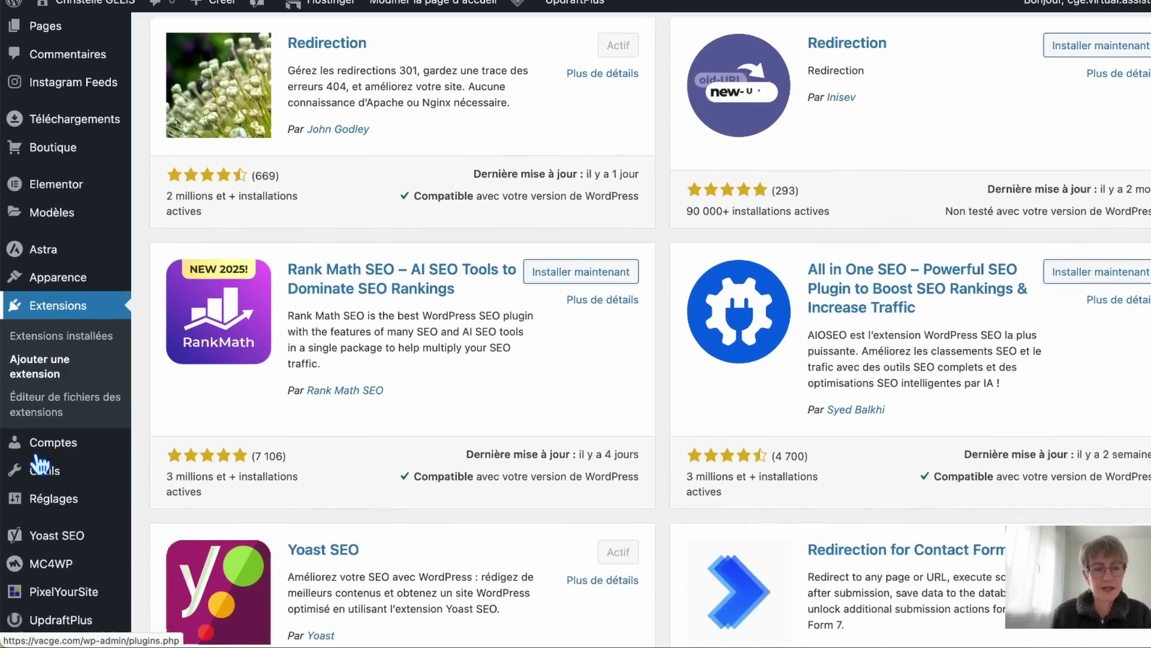
left_click(42, 396)
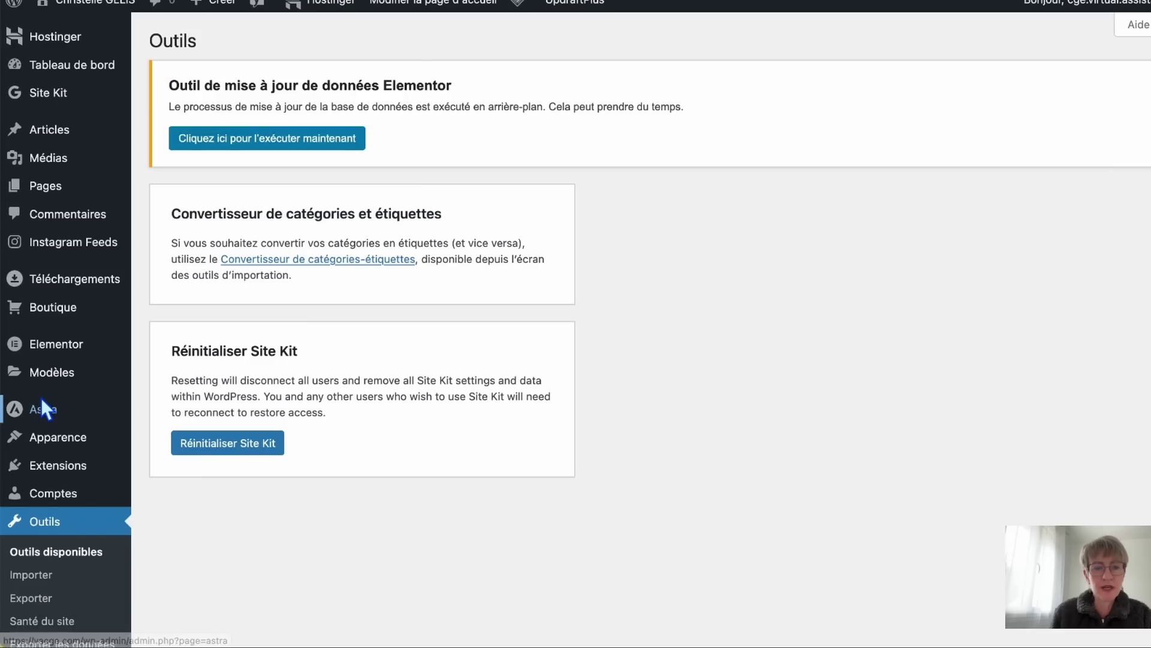
scroll(73, 520, "down", 3)
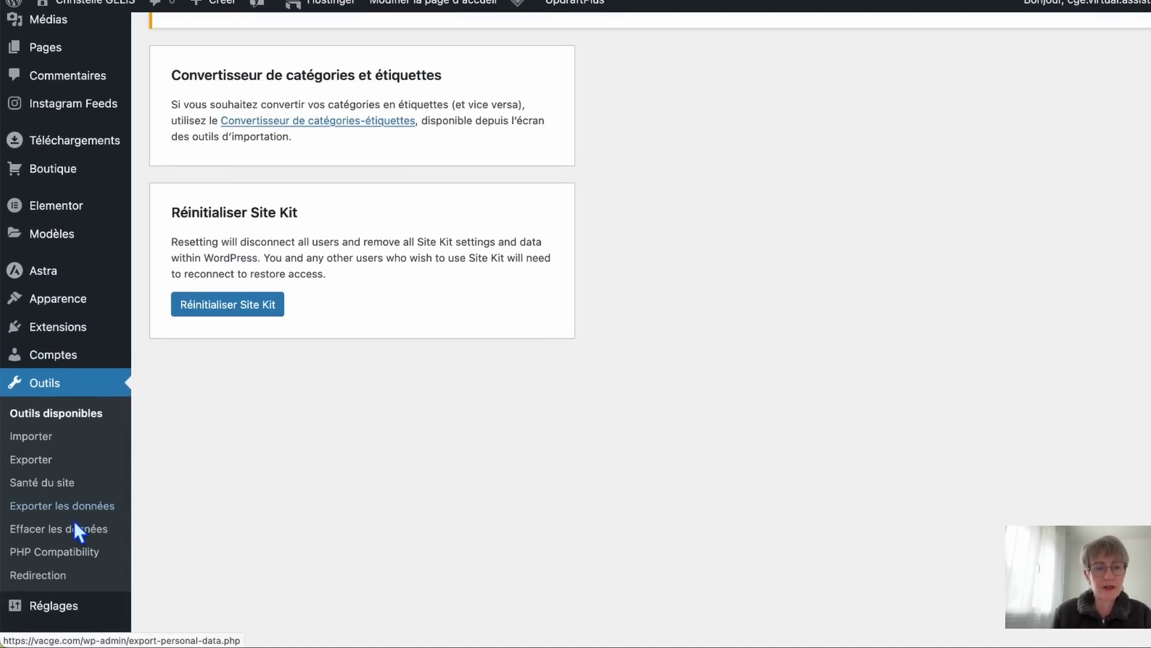
left_click(53, 552)
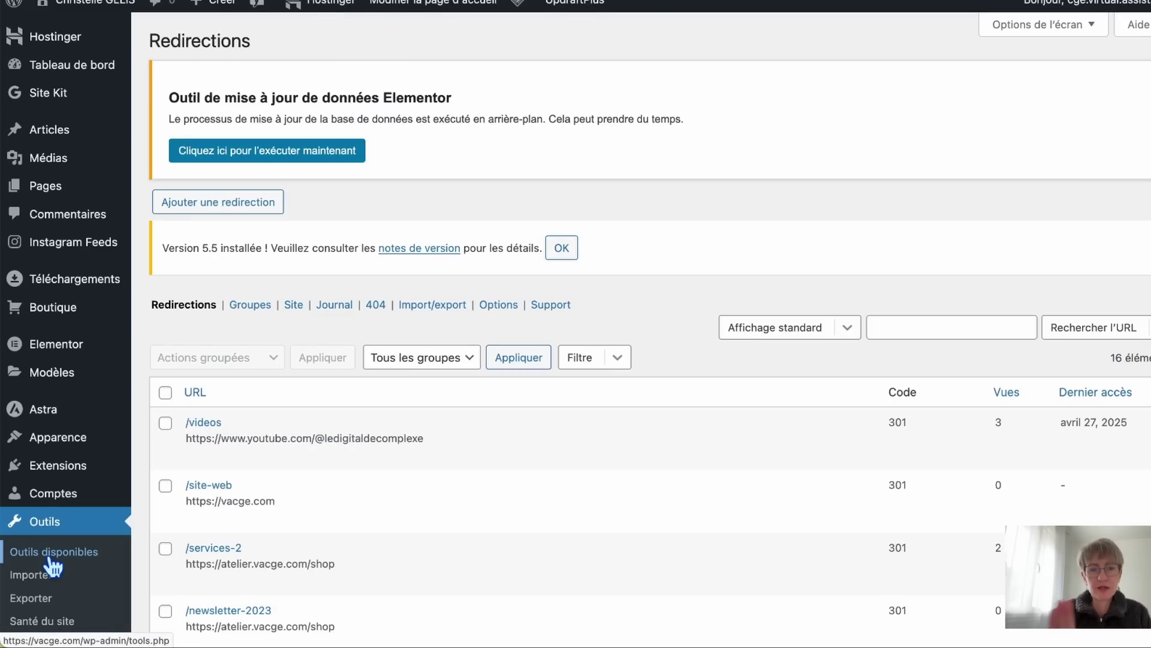
scroll(264, 535, "down", 8)
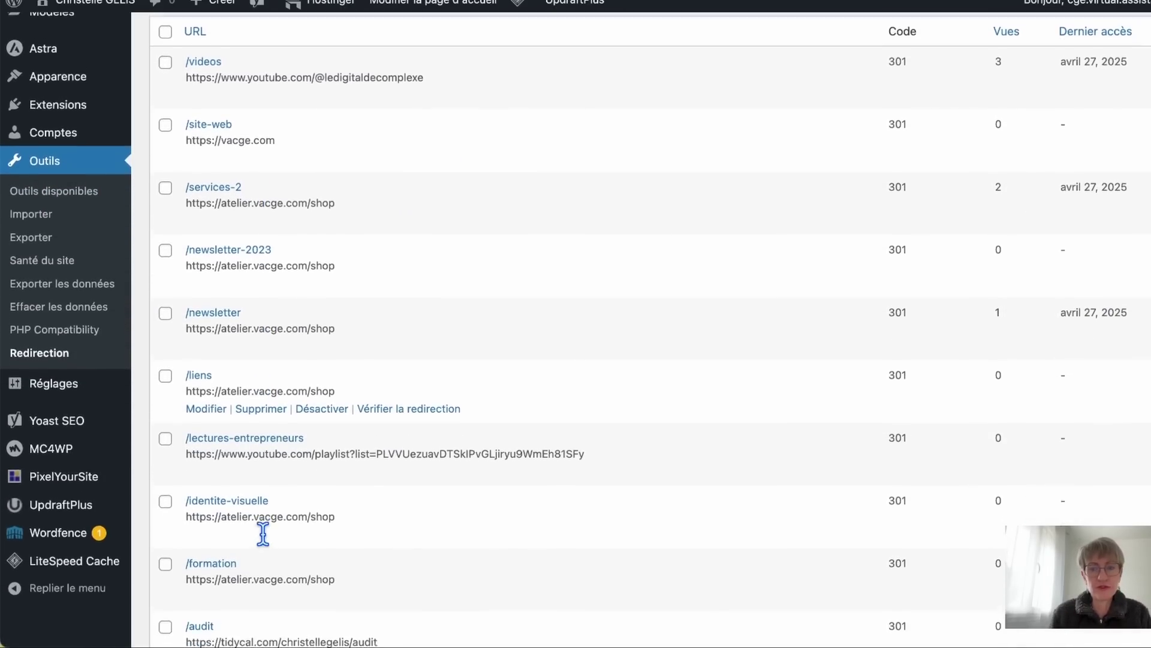
scroll(263, 534, "down", 15)
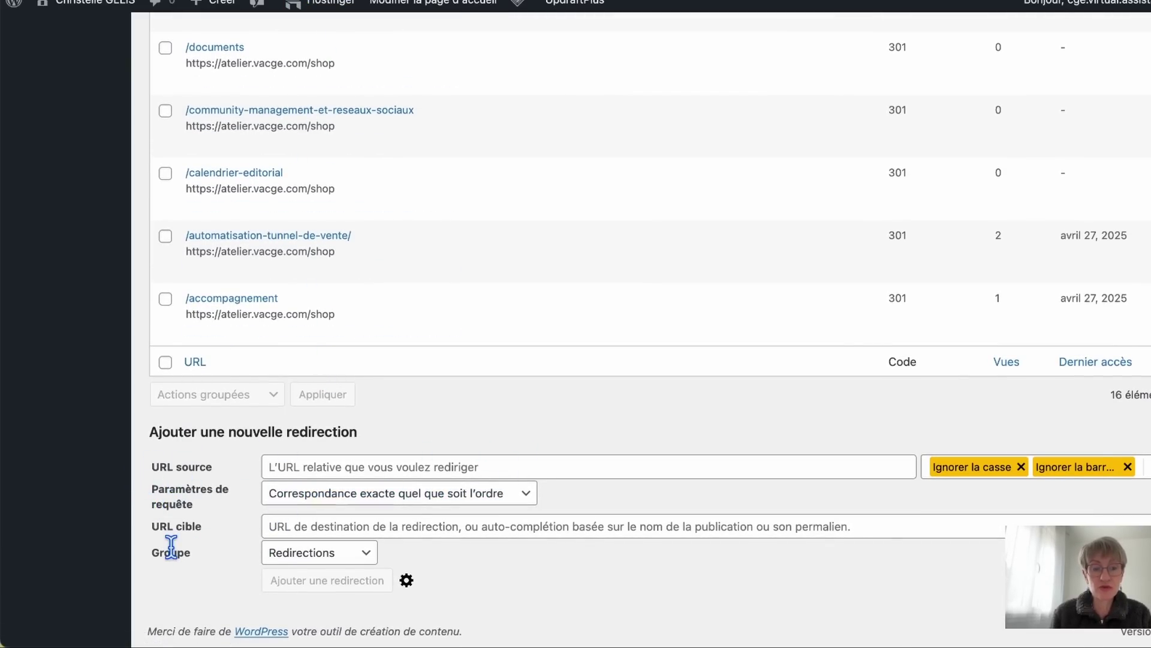
- Examine the source and target URL fields, and look up the A propos page's address on the site and in its quick-edit settings
left_click(288, 468)
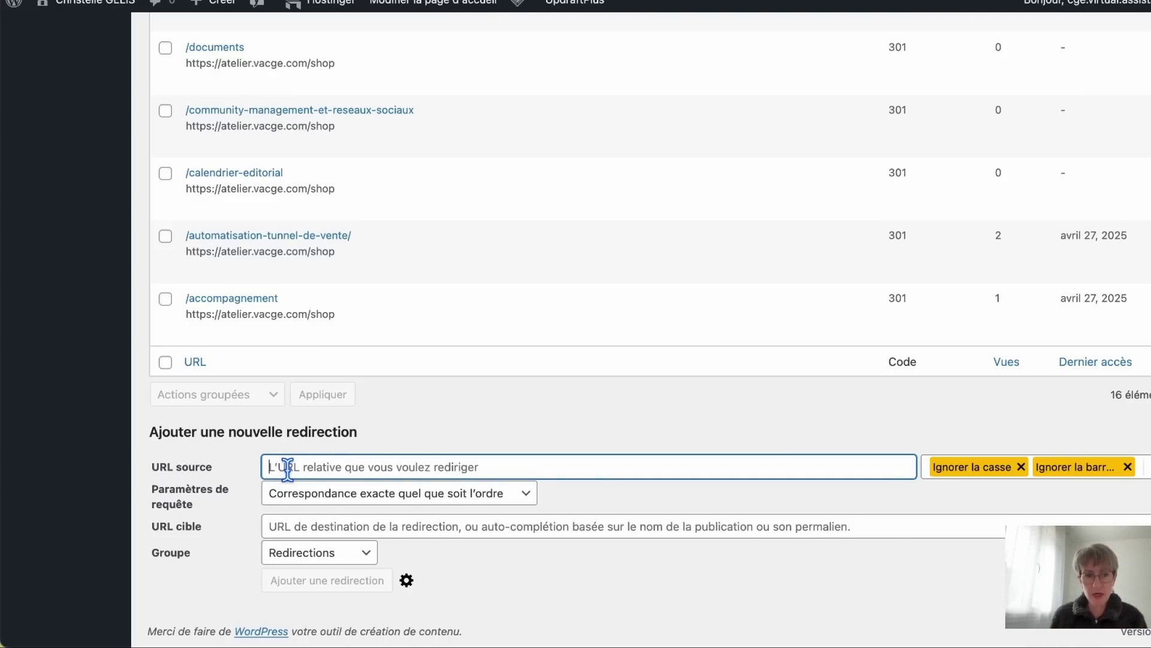
left_click(289, 527)
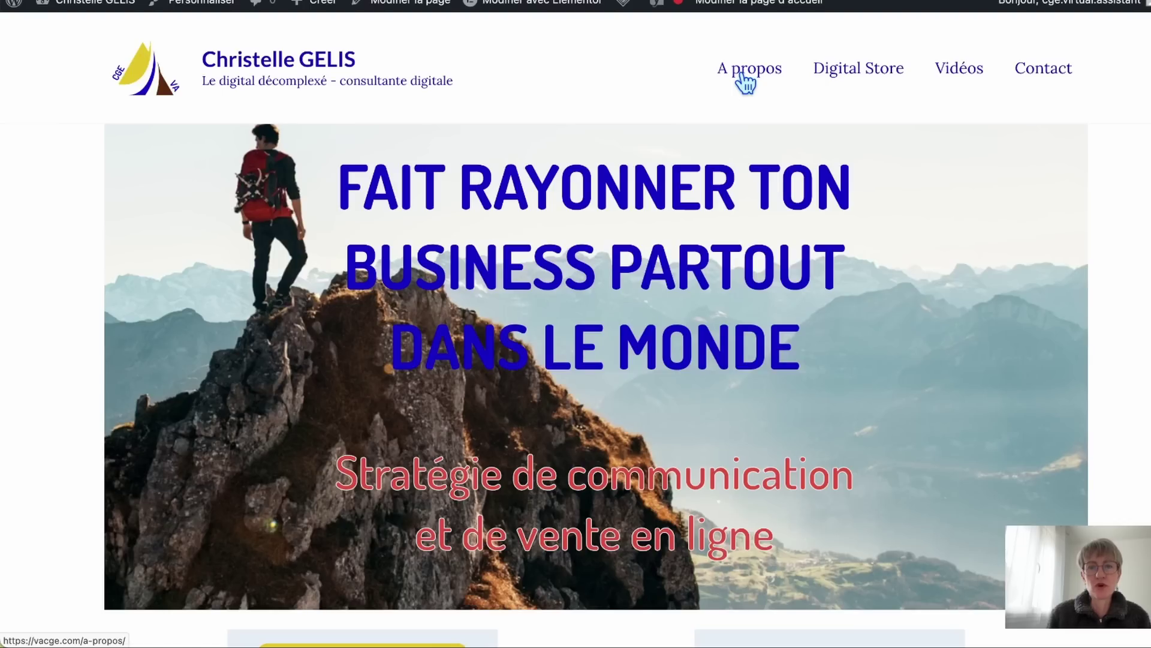
left_click(747, 77)
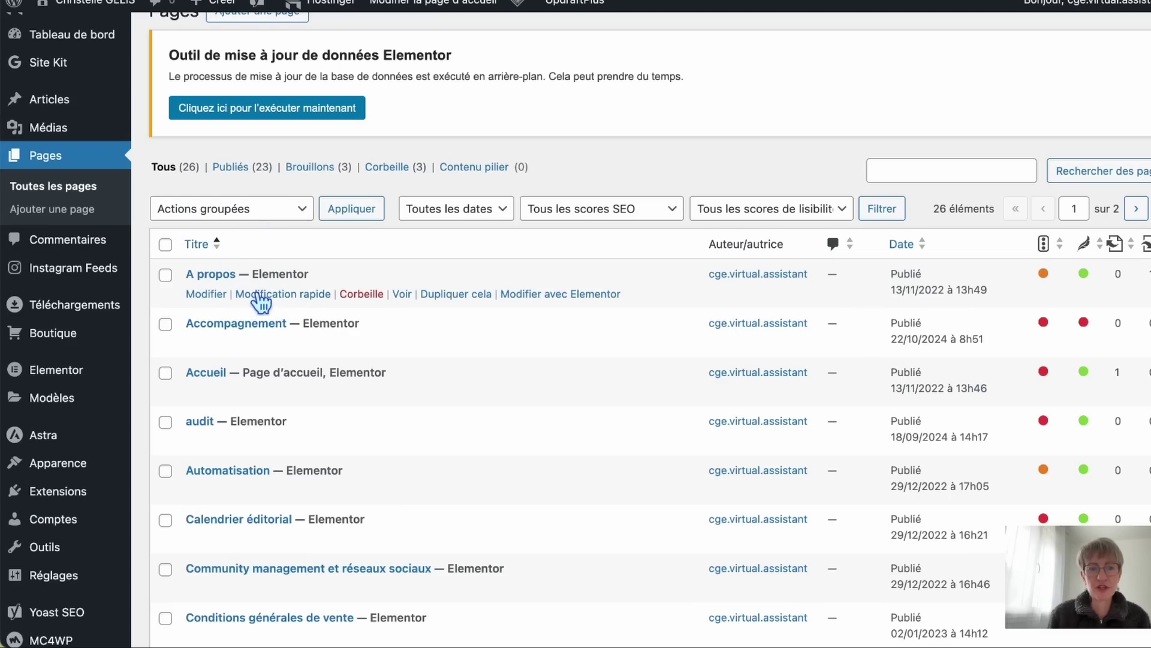
left_click(261, 295)
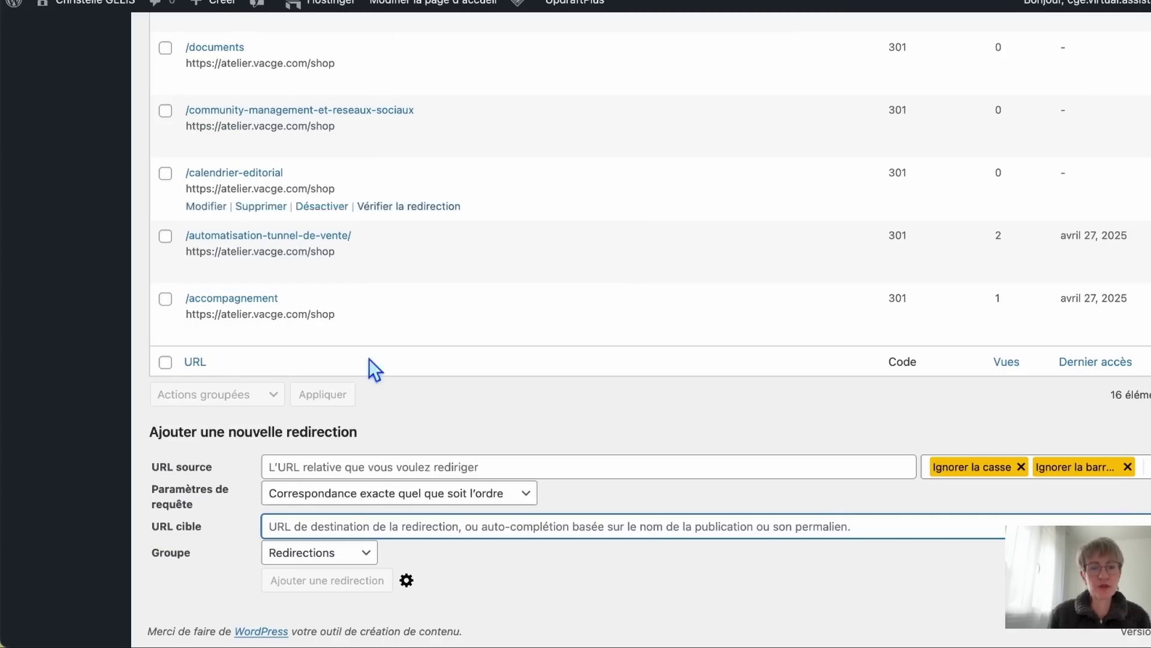
left_click(348, 467)
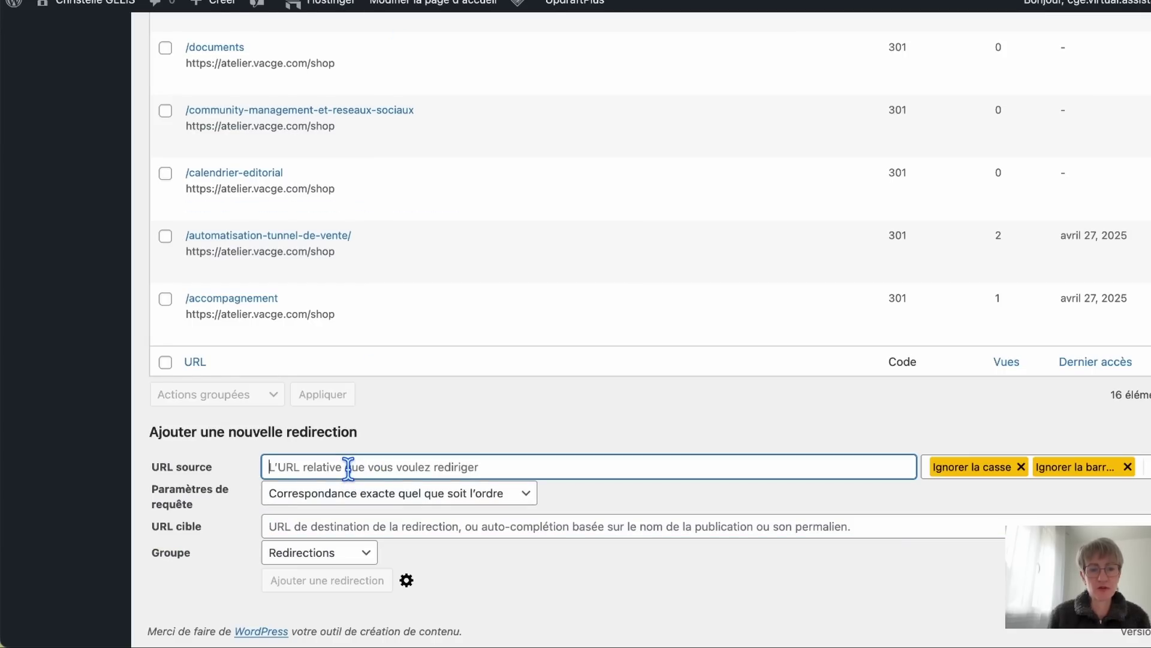
type("http")
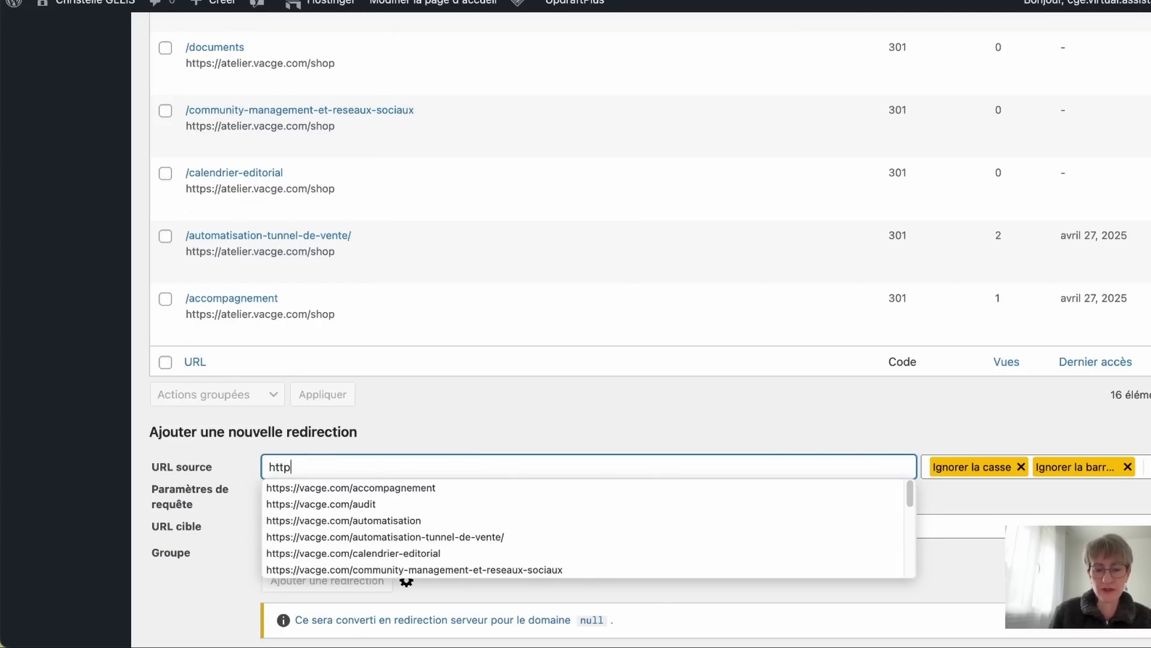
type("://")
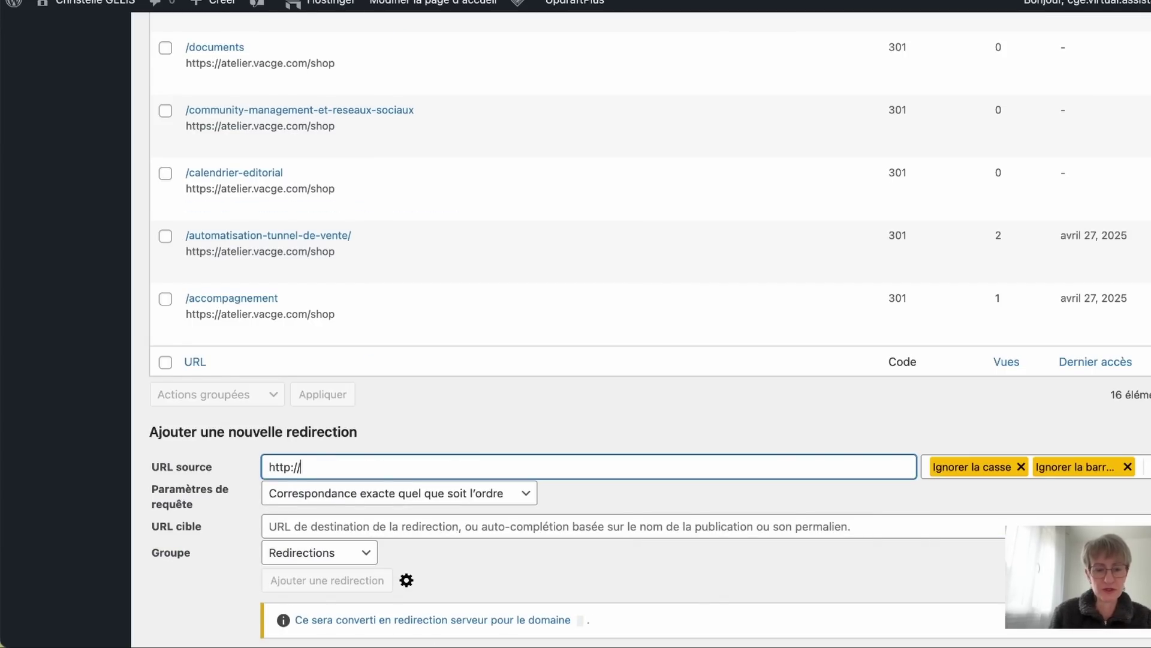
type("vacge")
key("BackSpace")
type(".com/")
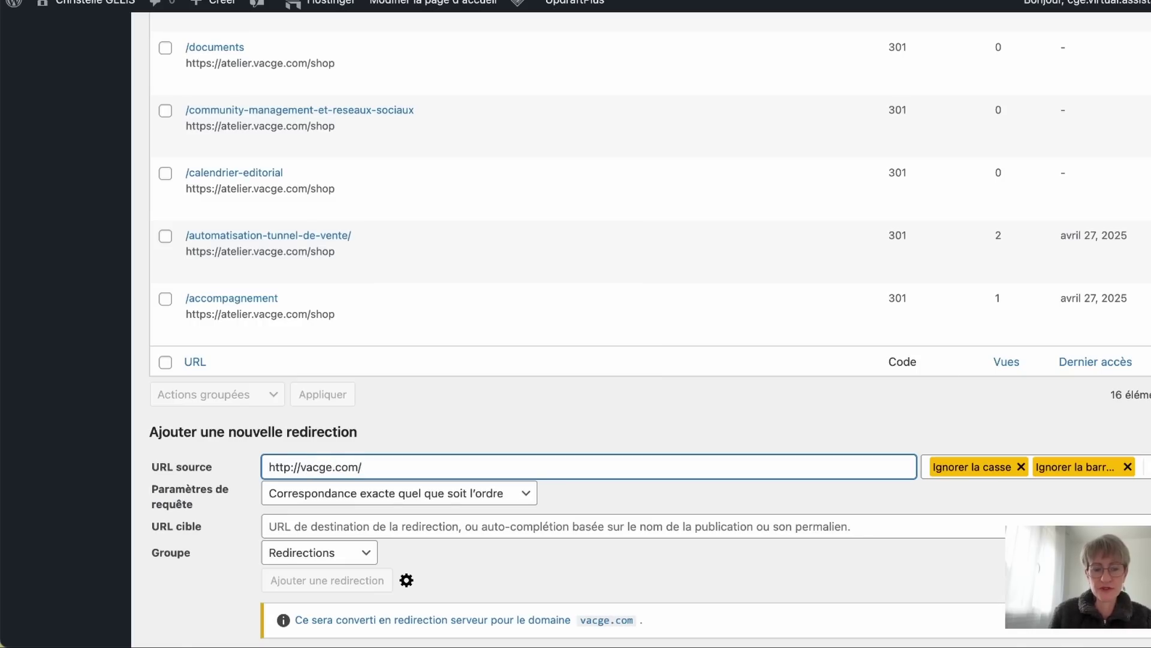
type("a-prop")
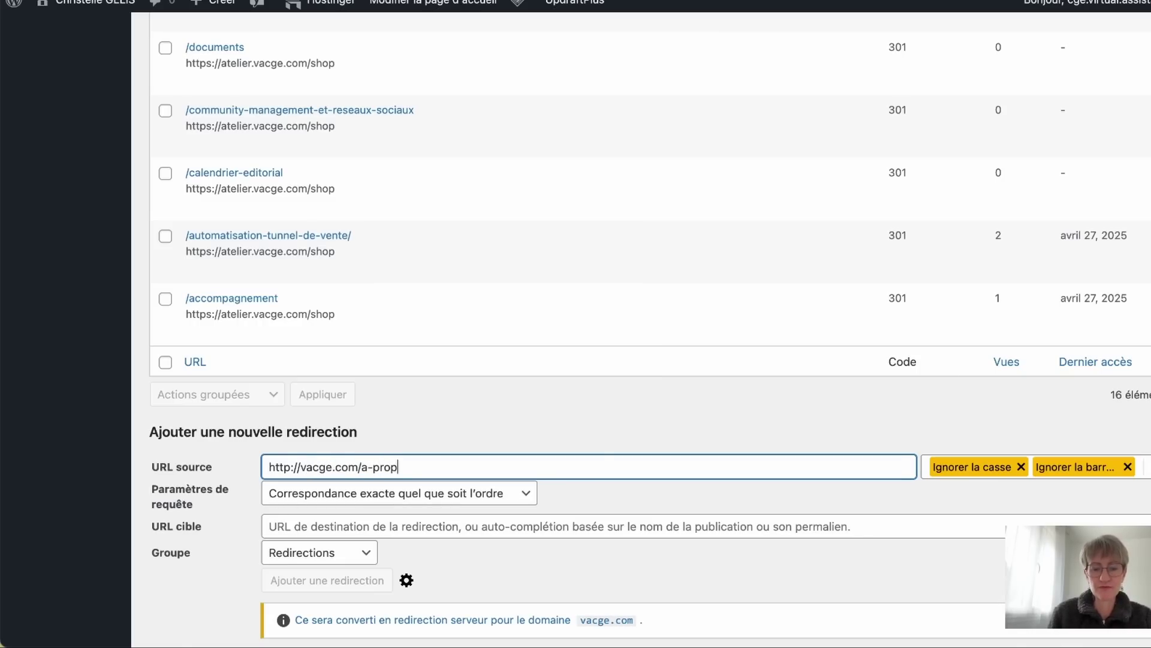
type("os")
left_click(334, 522)
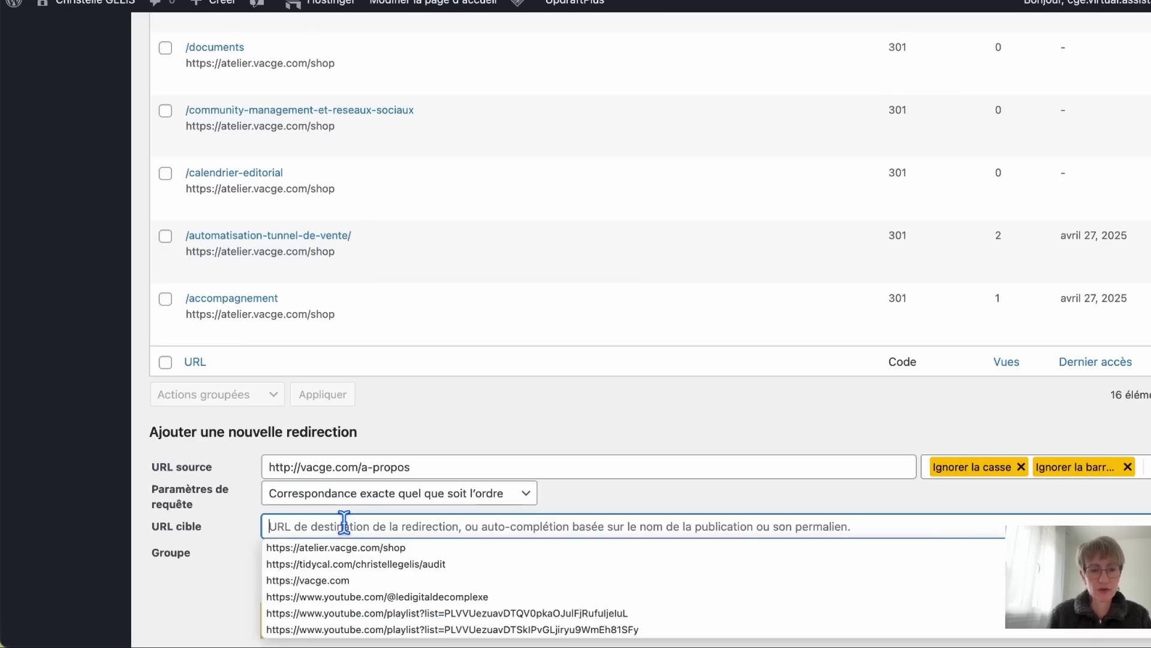
type("https://www.youtube.com/@ledigitaldecomplexe")
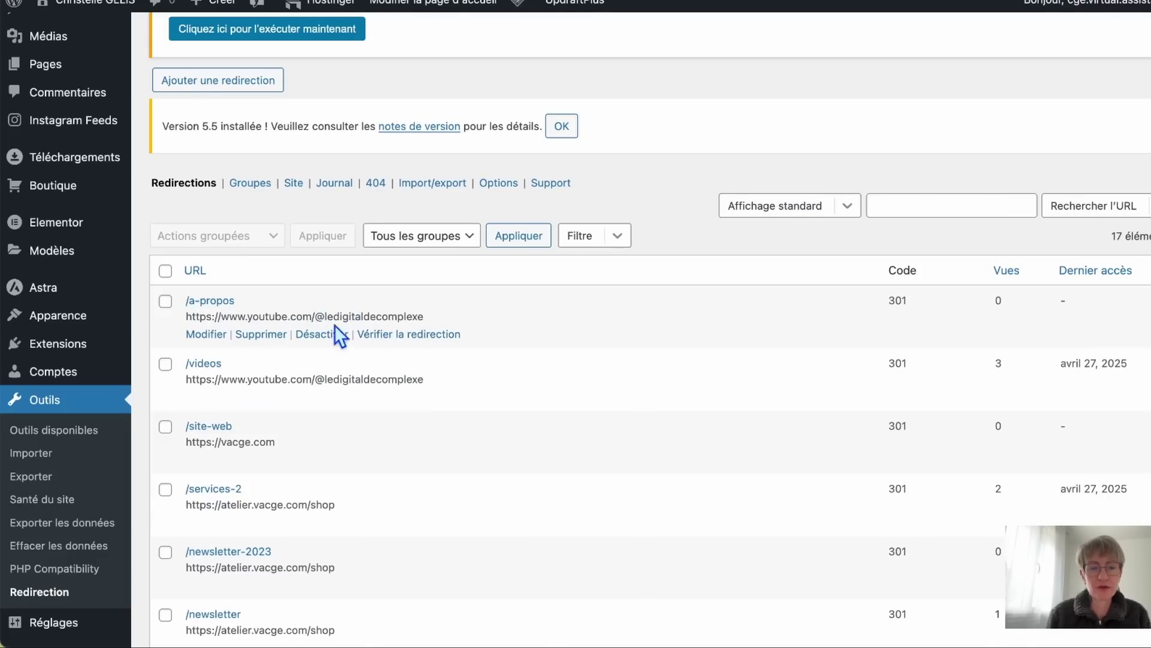
left_click(408, 336)
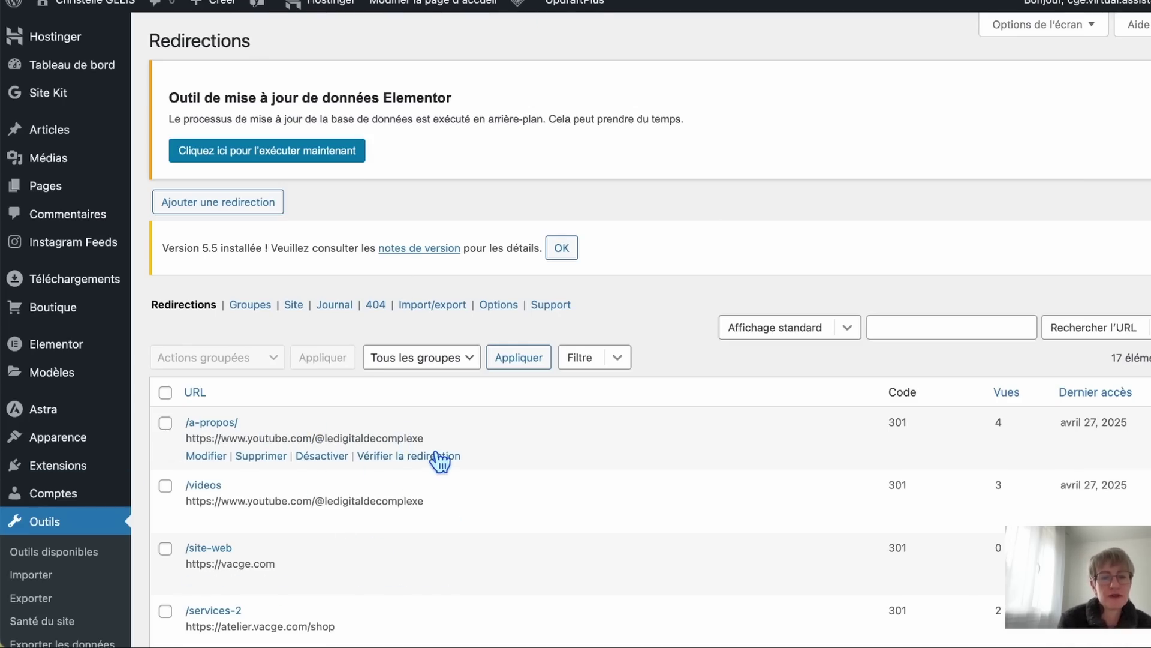
- Delete the /a-propos/ redirection and open the A propos page from the live site's menu
left_click(263, 457)
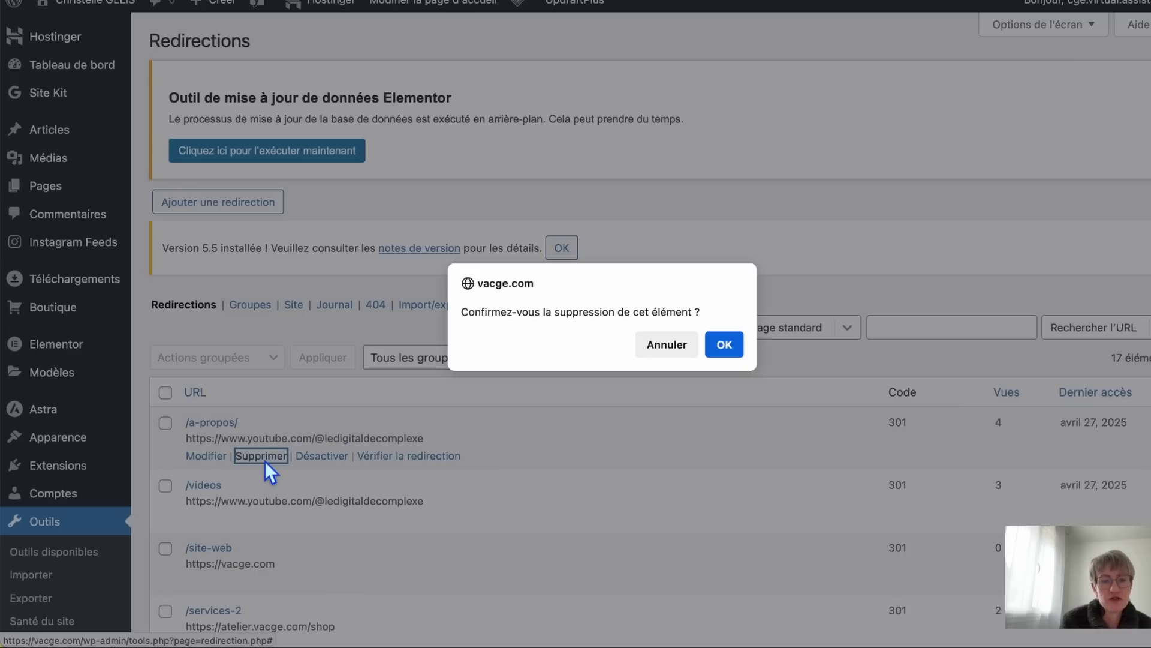
left_click(725, 346)
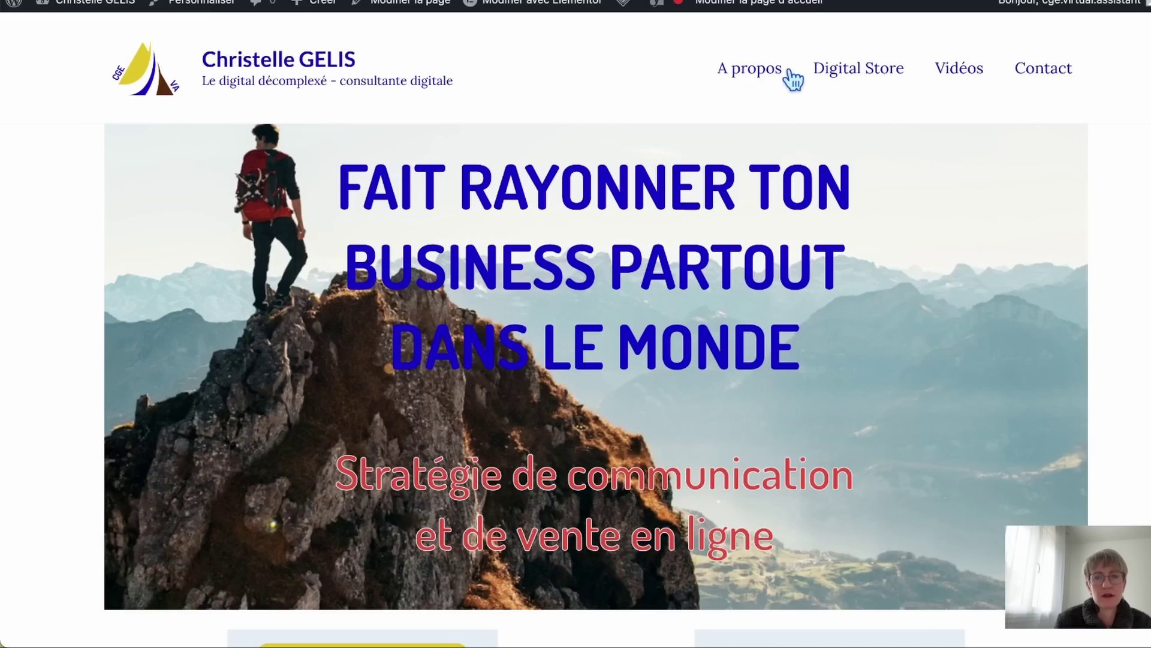
left_click(762, 70)
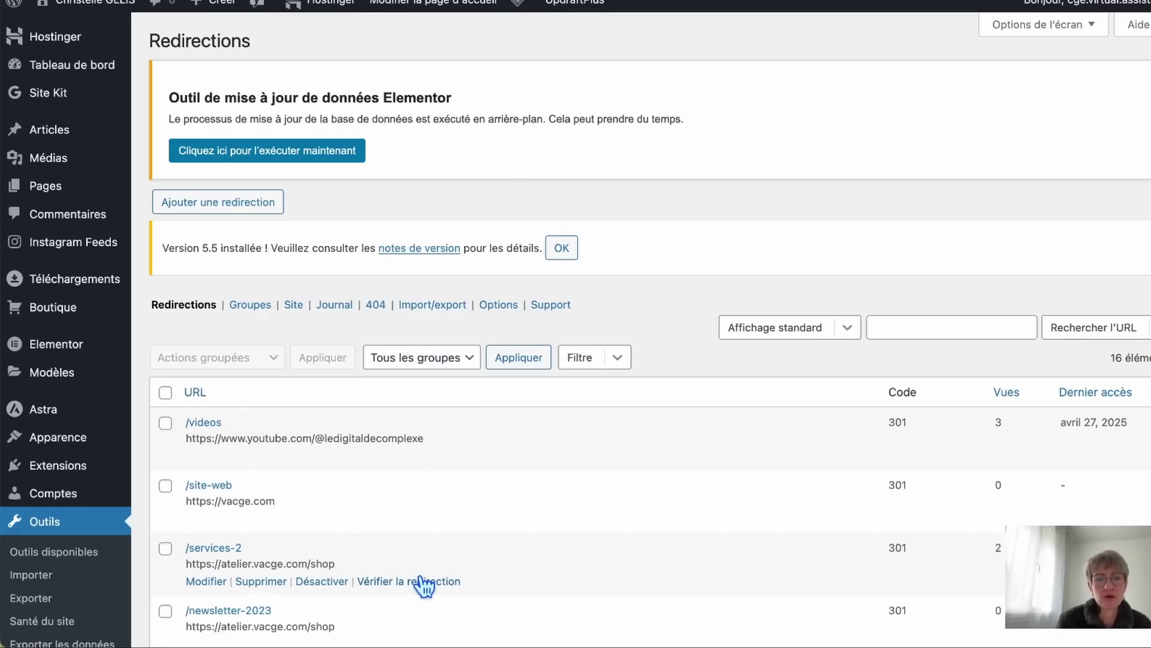
scroll(419, 577, "down", 2)
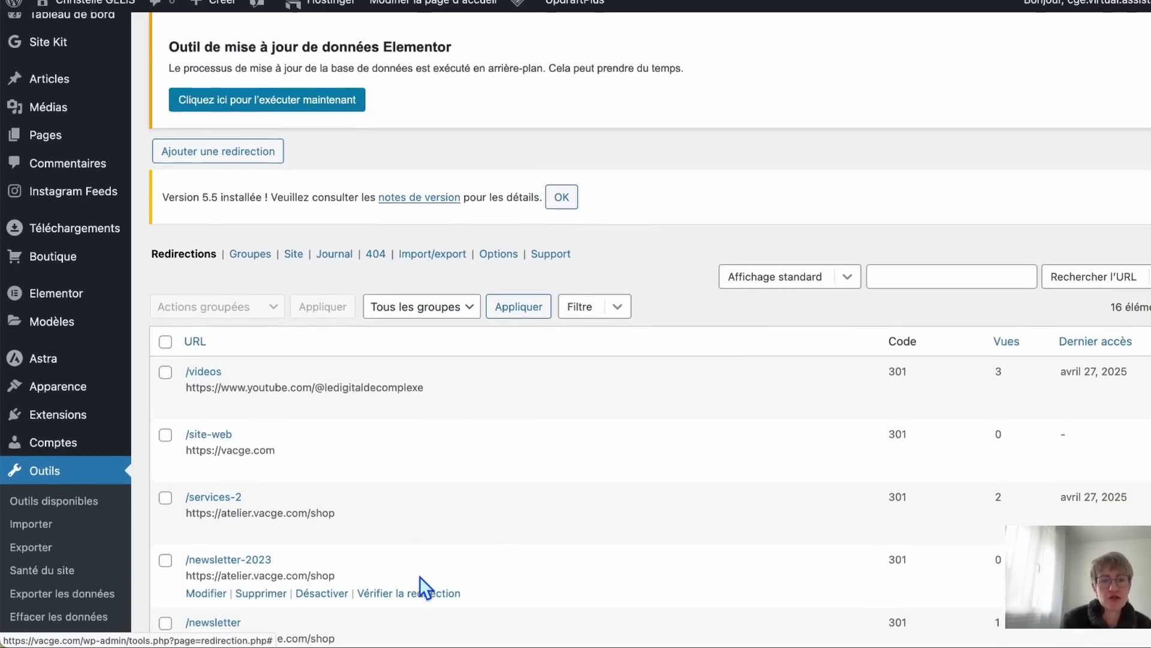
scroll(420, 577, "down", 2)
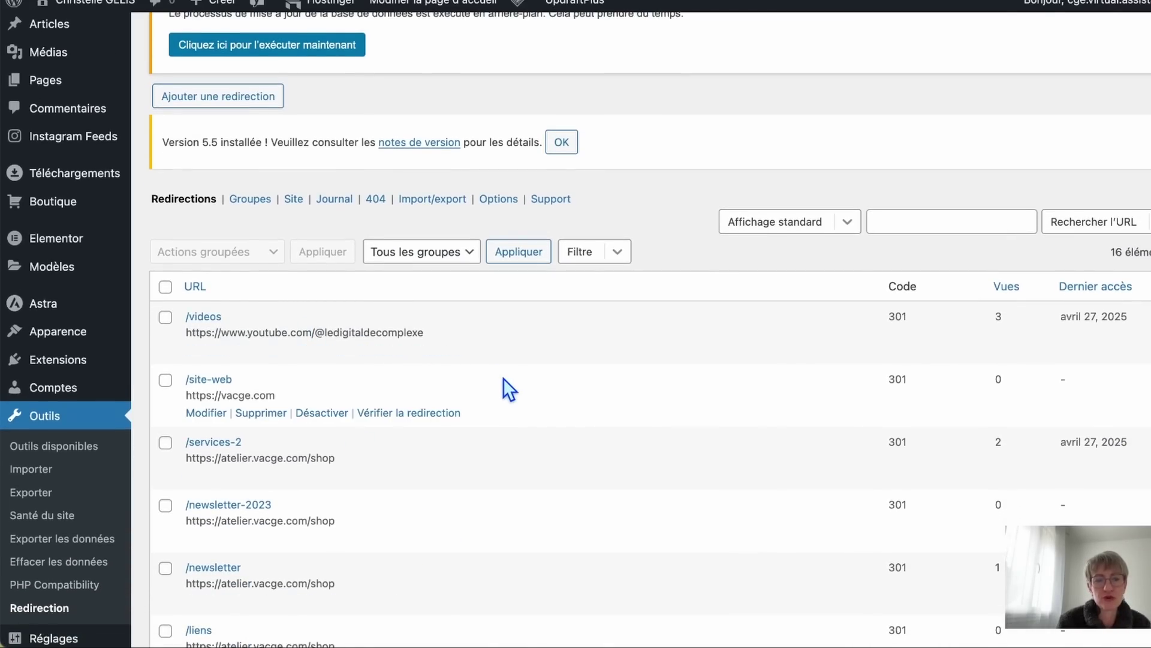
scroll(599, 465, "down", 2)
scroll(600, 465, "down", 8)
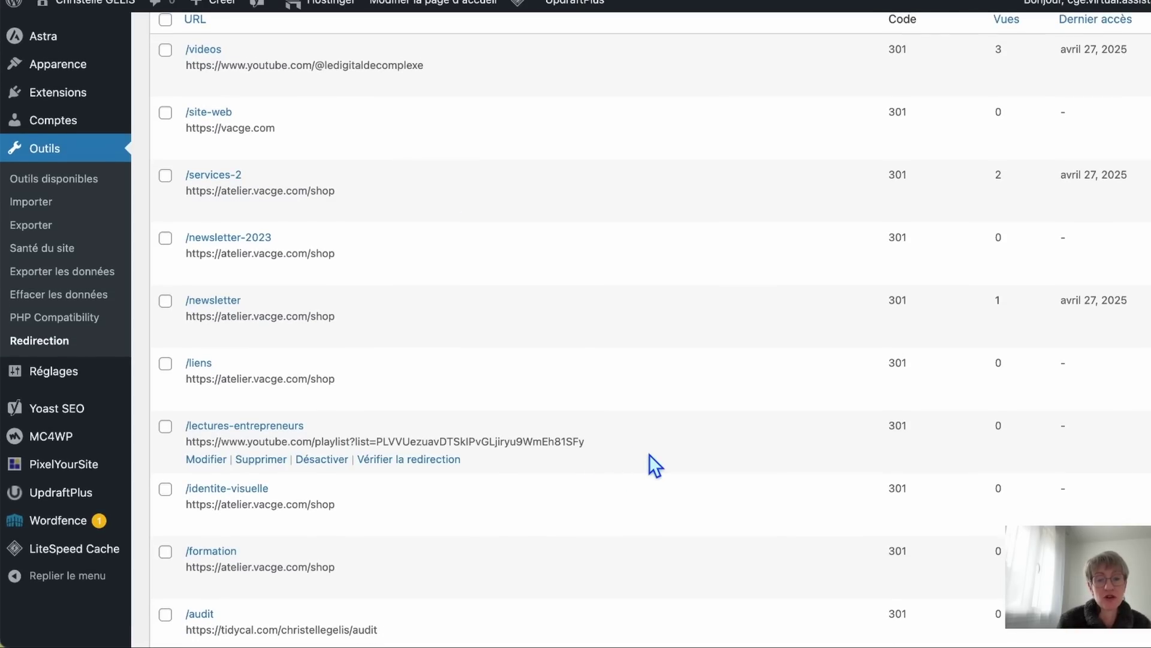
scroll(649, 454, "down", 15)
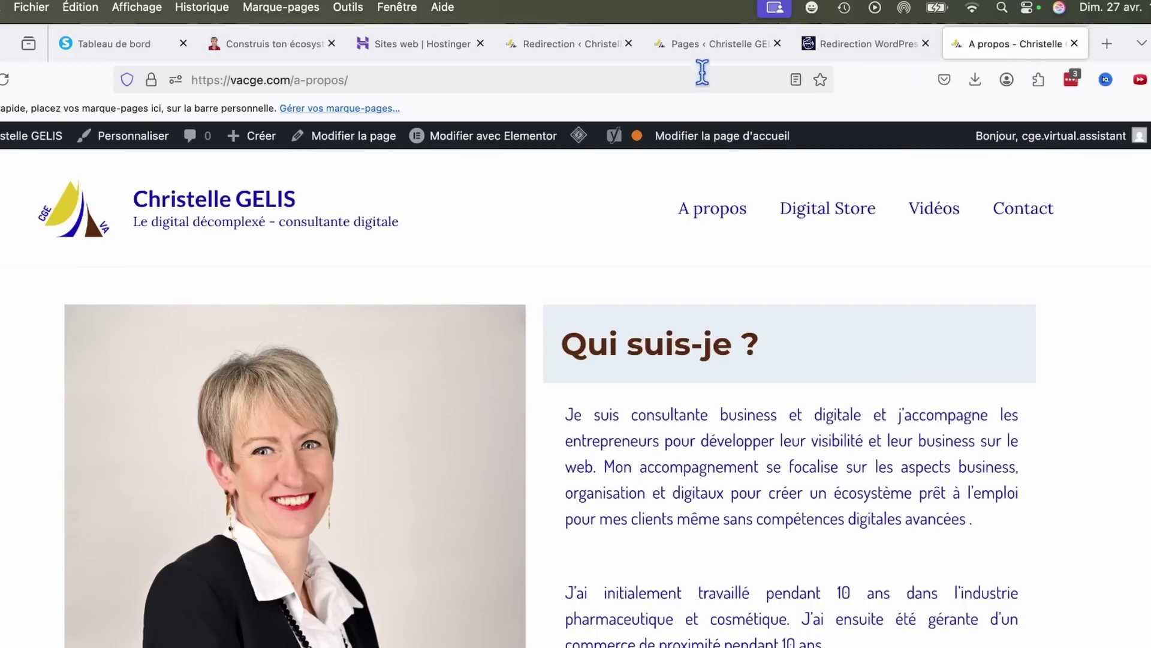
left_click(432, 78)
left_click_drag(431, 78, 297, 79)
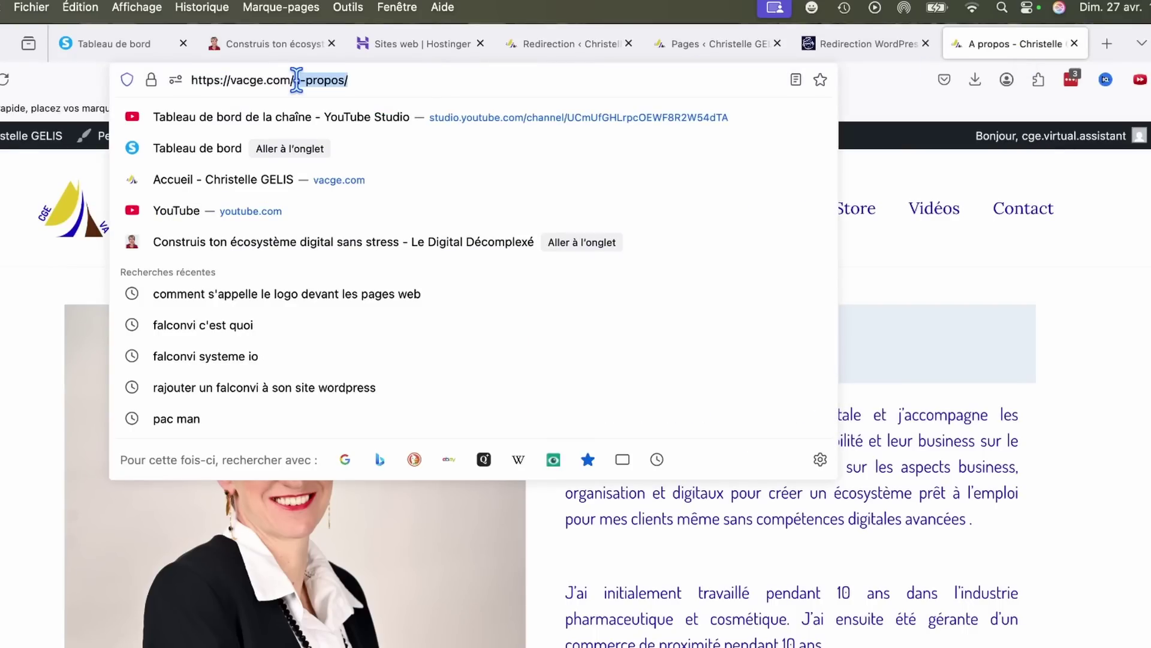
type("e-commerce")
key("Return")
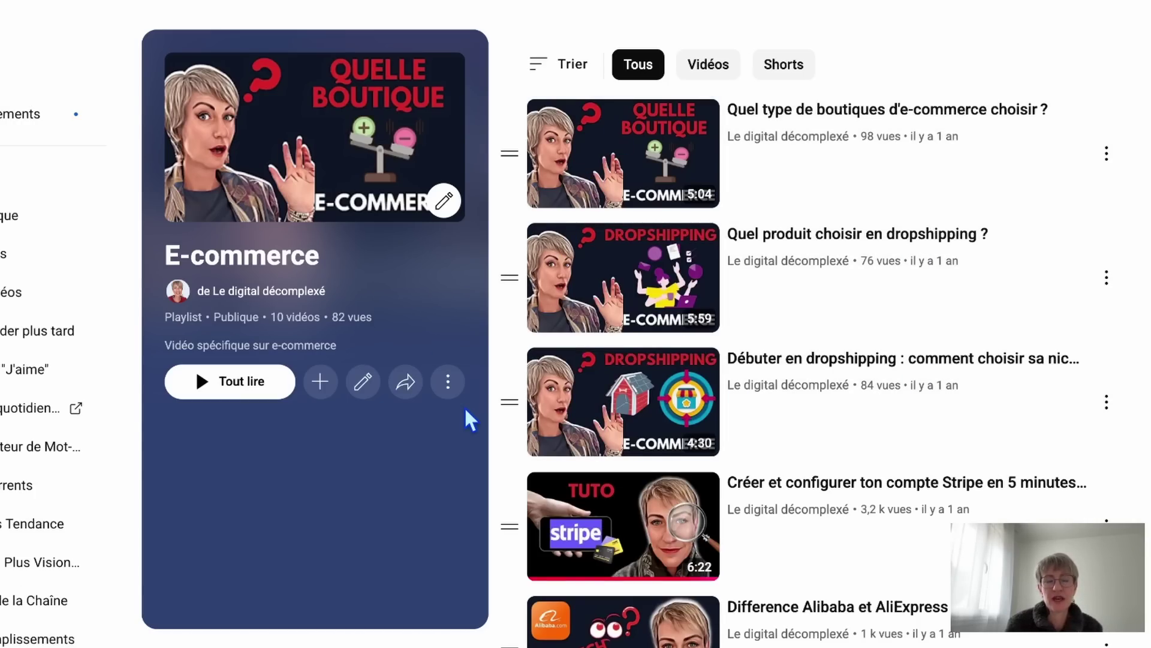
left_click(480, 1)
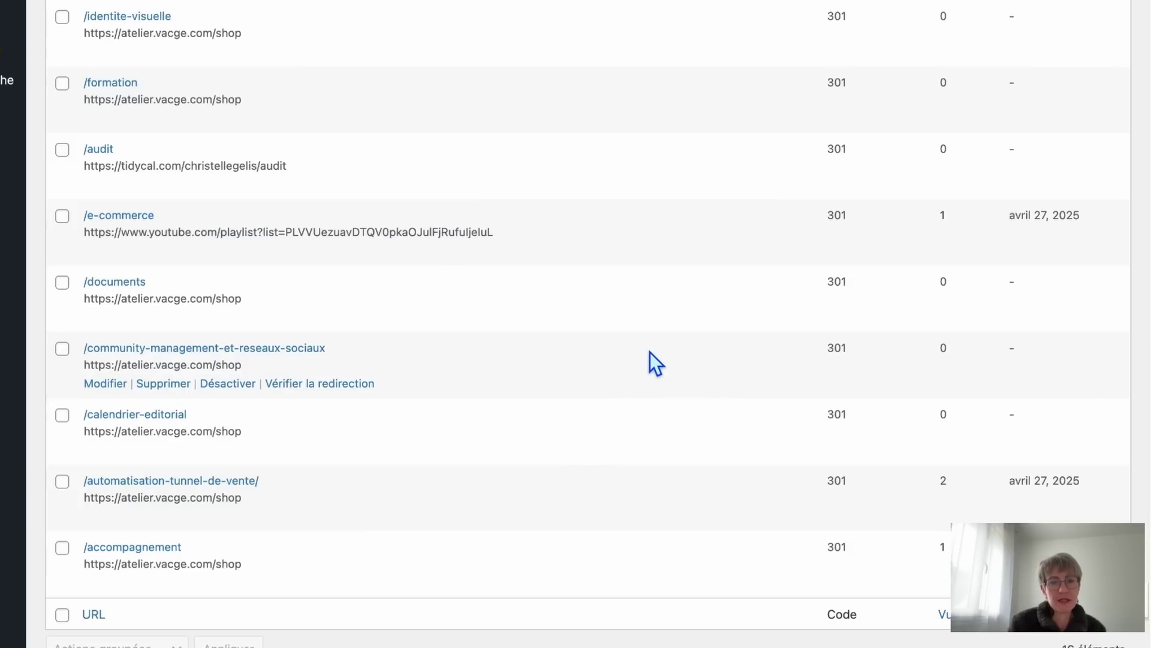
scroll(667, 491, "up", 10)
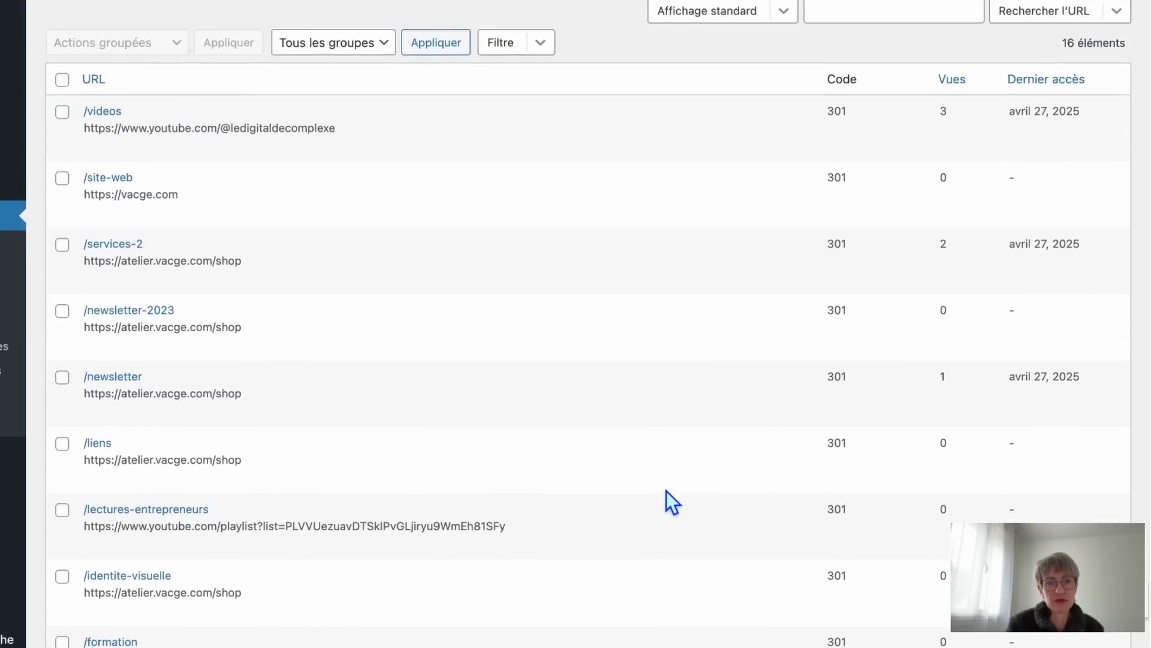